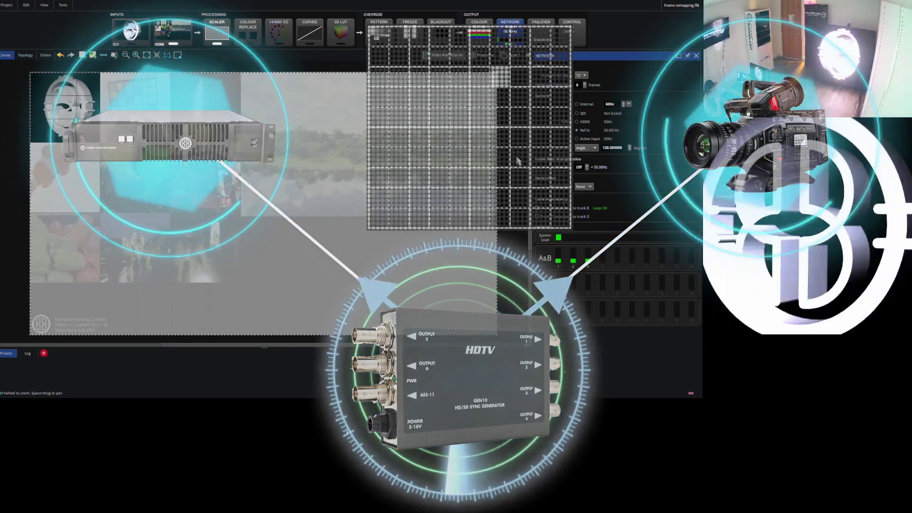
- Set the multiplier to 2 and switch both Frame Remapping rows to Colour
click(587, 166)
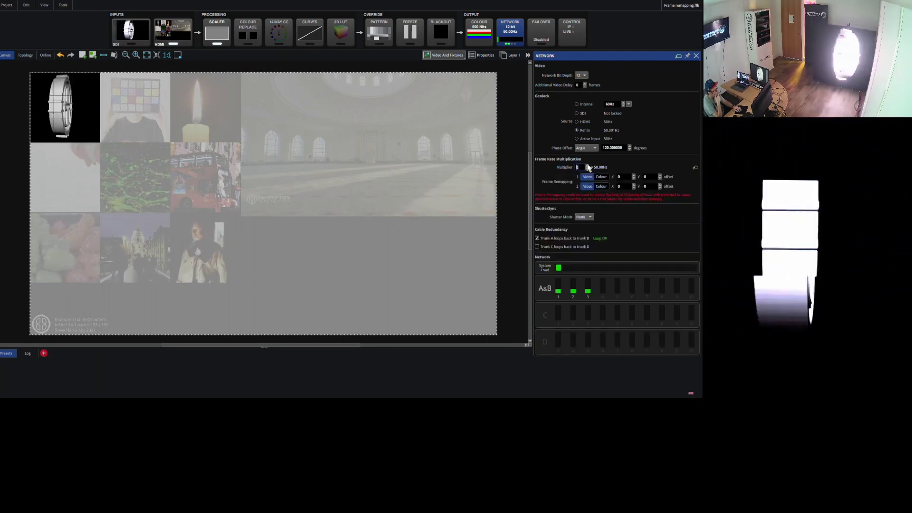
click(602, 177)
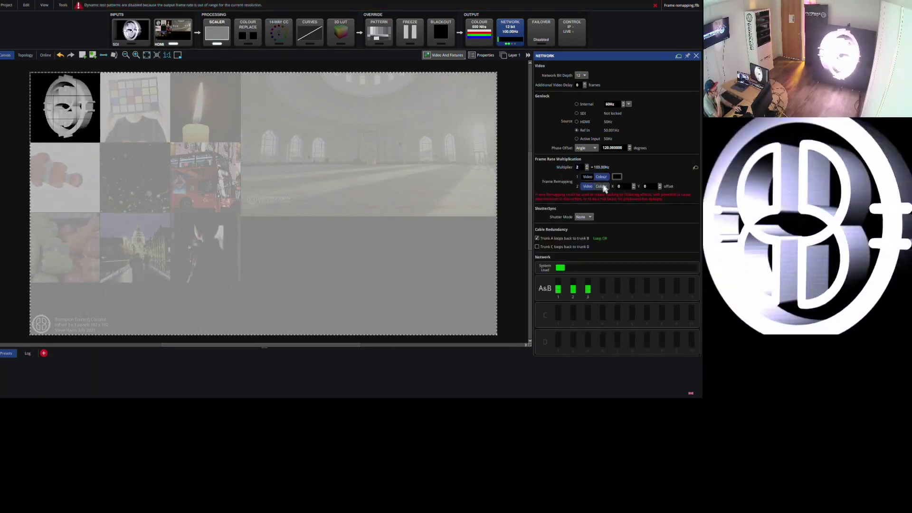
click(603, 186)
- Give frame 1 a dark green at intensity 118, leaving frame 2 black
click(616, 177)
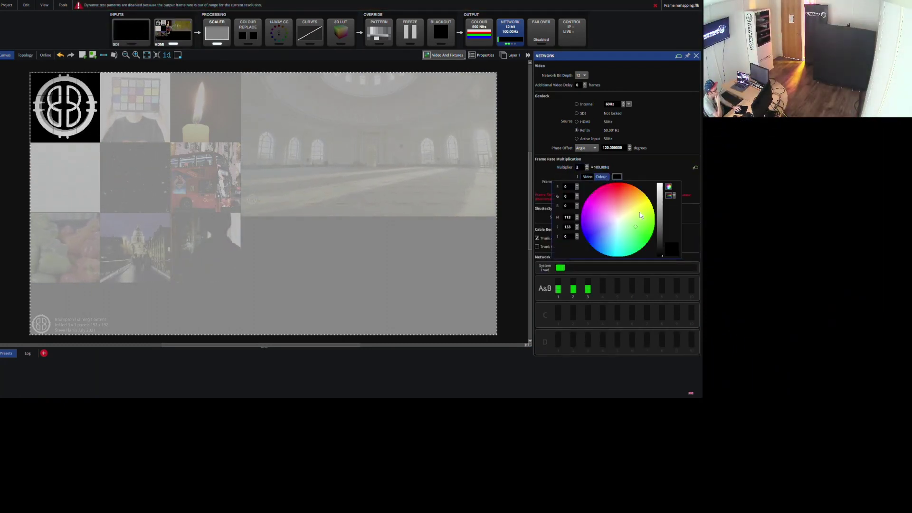
click(636, 226)
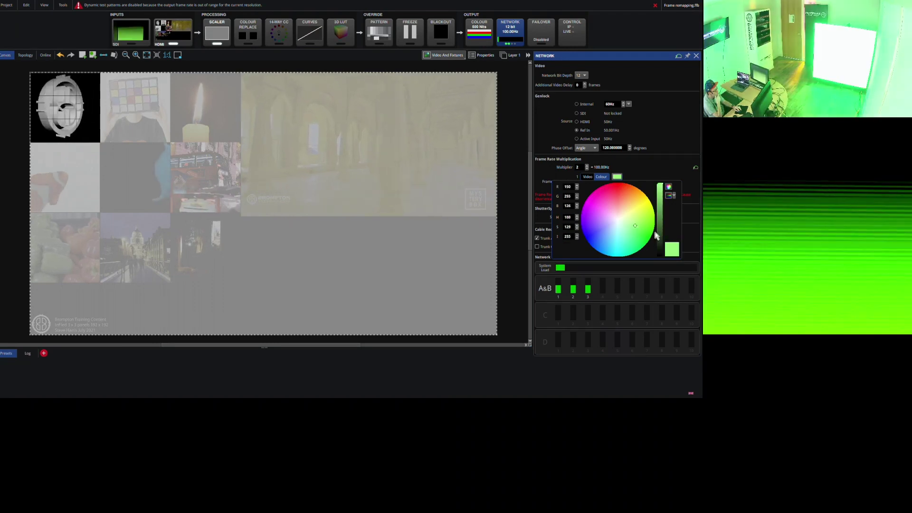
click(659, 225)
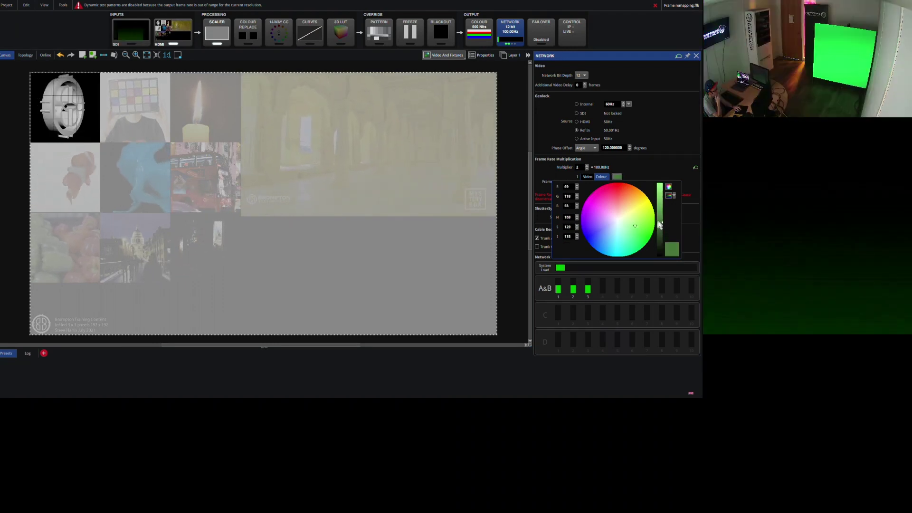
click(664, 176)
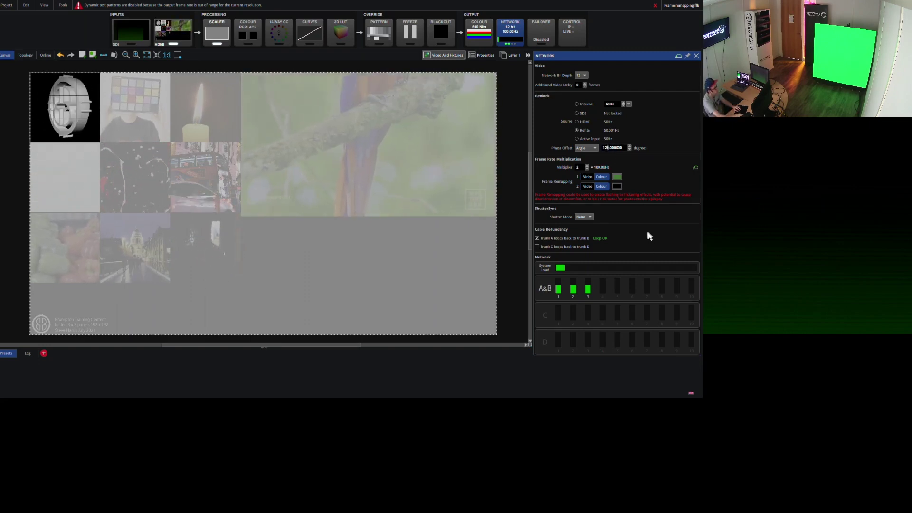
- Step the phase offset up through 121, 139, 158 and 173 to 180 degrees, then enter 0
key(Up)
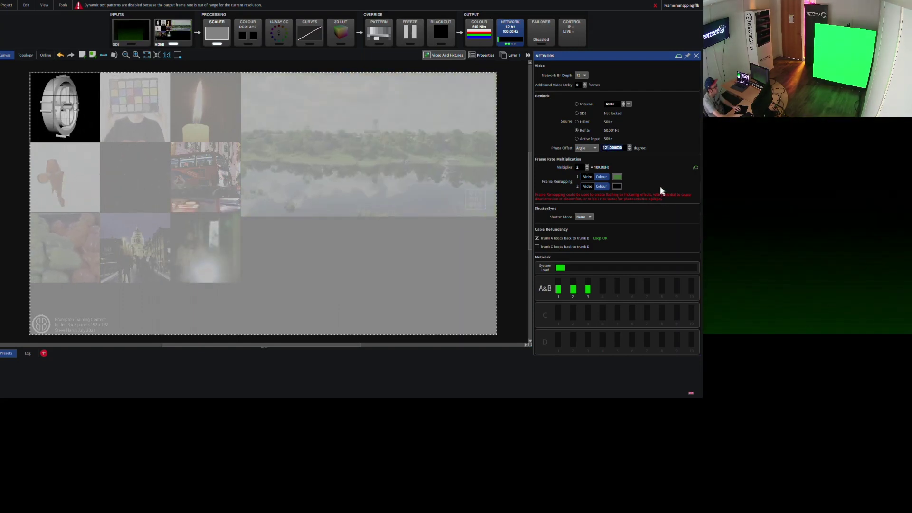
key(Up)
key(Up)
key(Up)
key(Up)
key(Up)
key(Up)
key(Up)
key(Up)
key(Up)
key(Up)
key(Up)
key(Up)
key(Up)
key(Up)
key(Up)
key(Up)
key(Up)
key(Up)
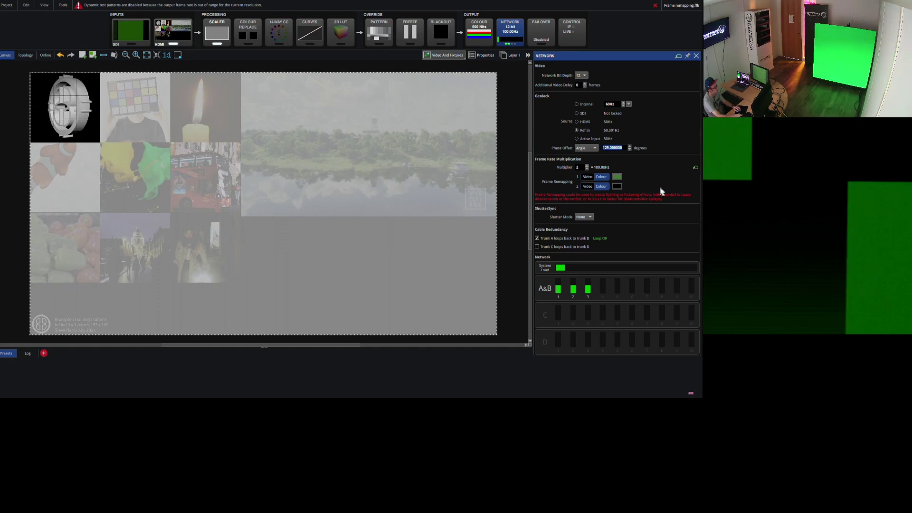
key(Up)
key(Up)
key(Up)
key(Up)
key(Up)
key(Up)
key(Up)
key(Up)
key(Up)
key(Up)
key(Up)
key(Up)
key(Up)
key(Up)
key(Up)
key(Up)
key(Up)
key(Up)
key(Up)
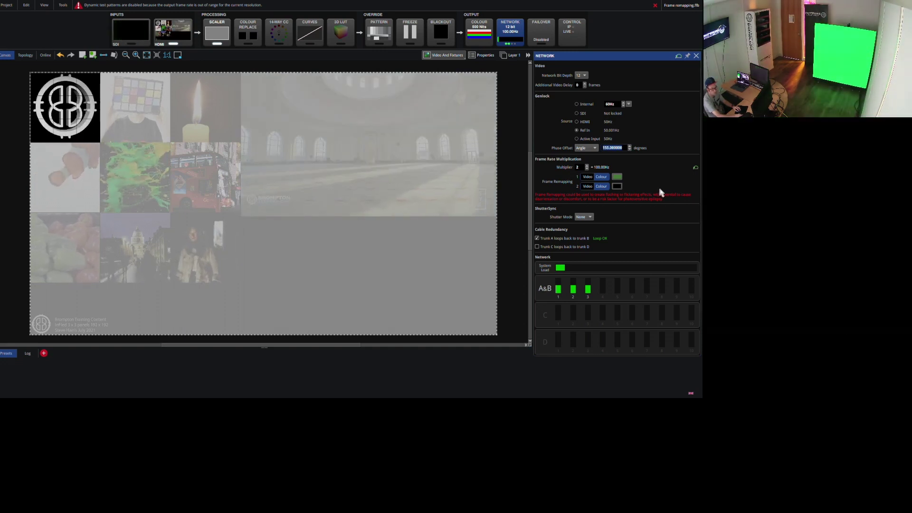
key(Up)
key(Up)
key(Up)
key(Up)
key(Up)
key(Up)
key(Up)
key(Up)
key(Up)
key(Up)
key(Up)
key(Up)
key(Up)
key(Up)
key(Up)
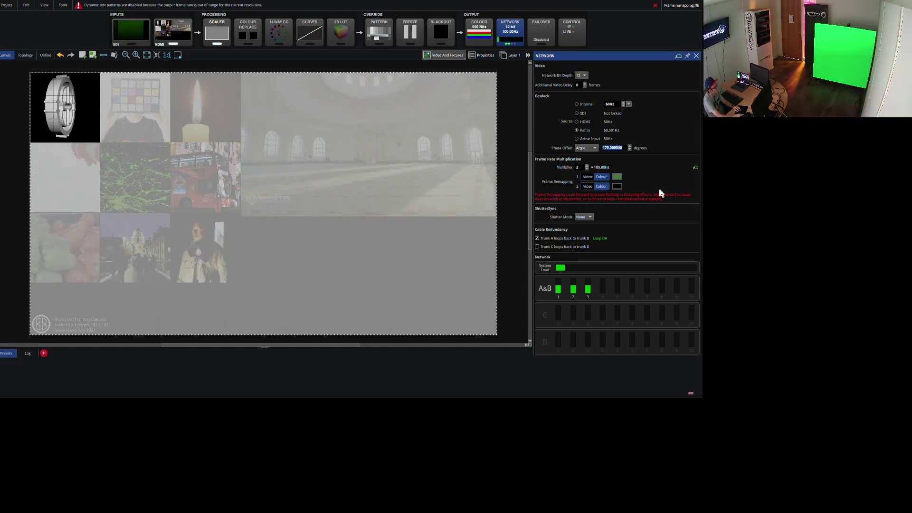
key(Up)
key(Up)
key(Up)
key(Up)
key(Up)
key(Up)
key(Up)
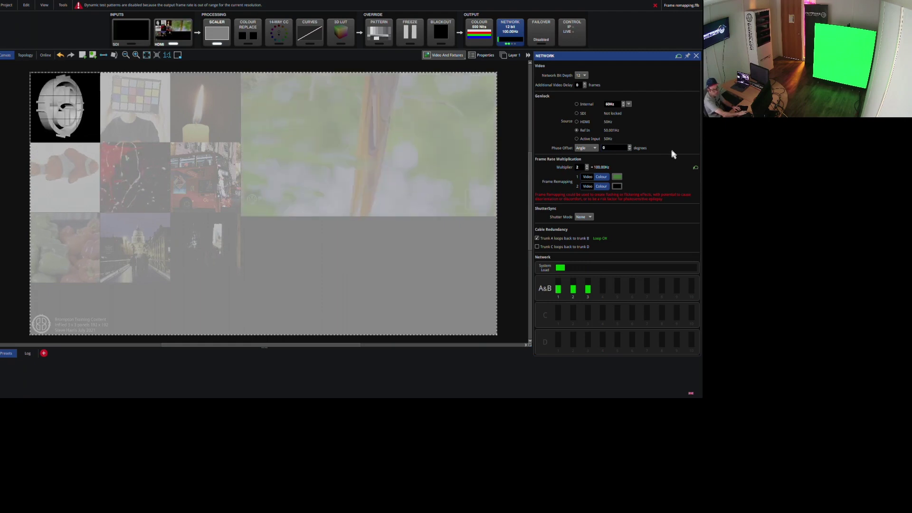
key(Return)
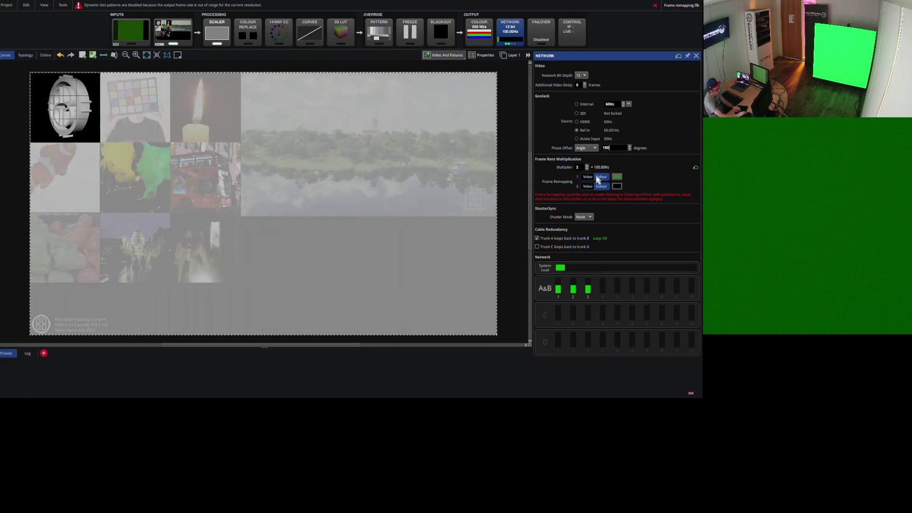
- Return the phase offset to 0 degrees and switch both remapped frames back to Video
click(600, 177)
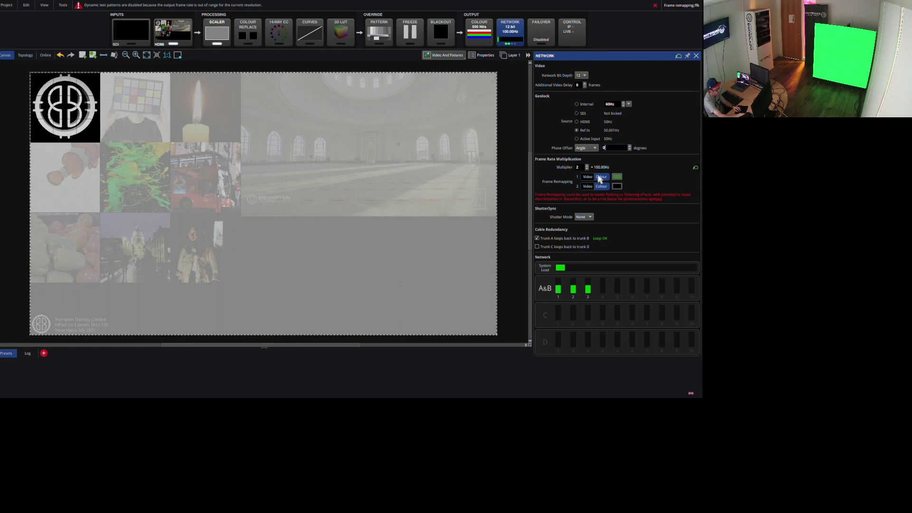
click(593, 178)
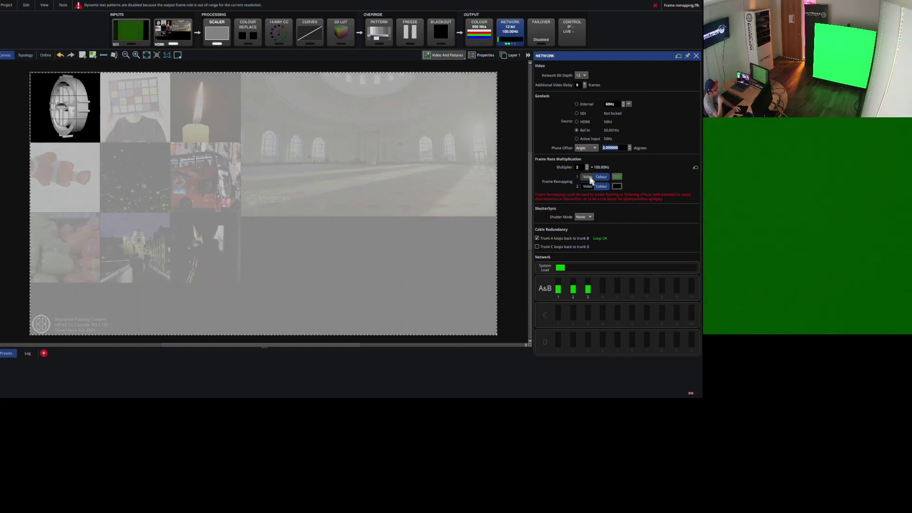
click(589, 178)
click(588, 186)
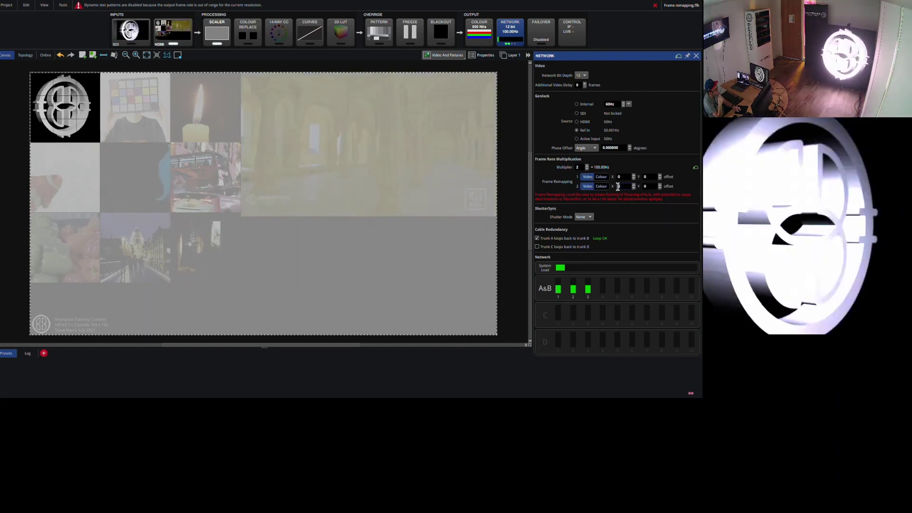
- Offset frame 2 by 576 in X and Y and set phase offset to 180 degrees
text(57)
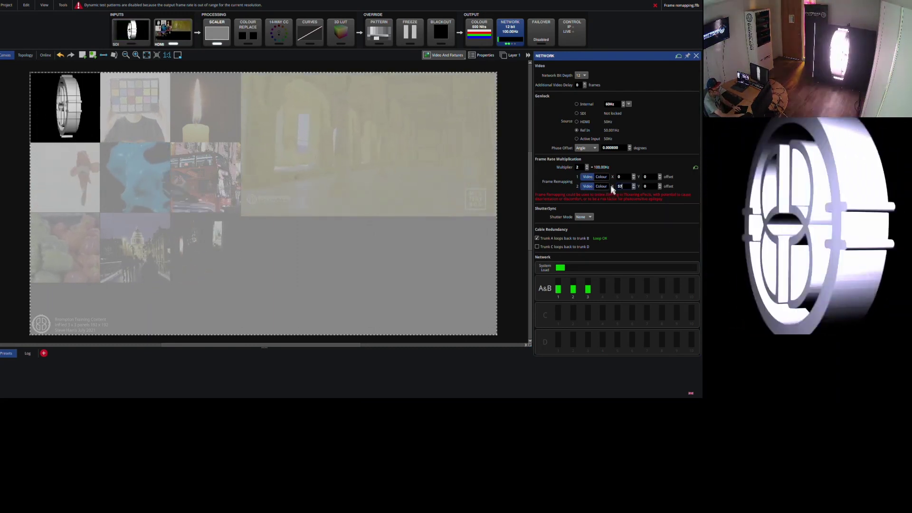
text(6)
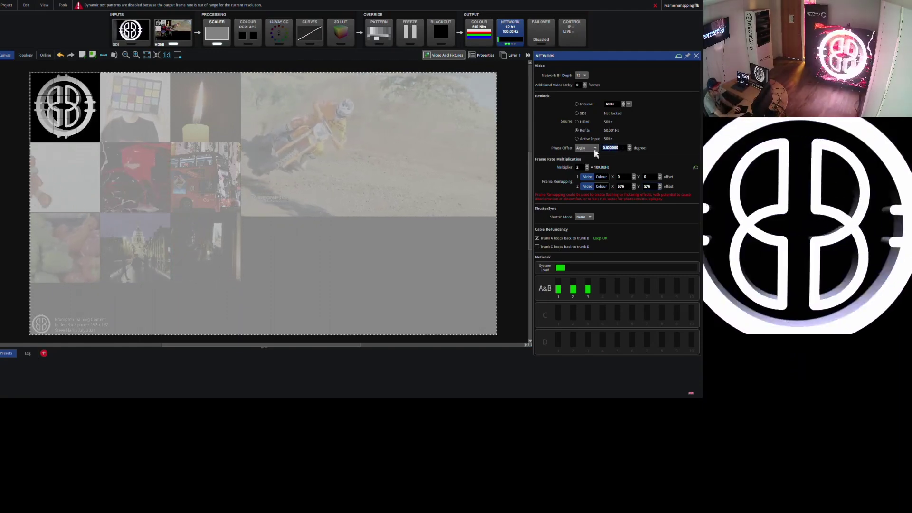
text(0)
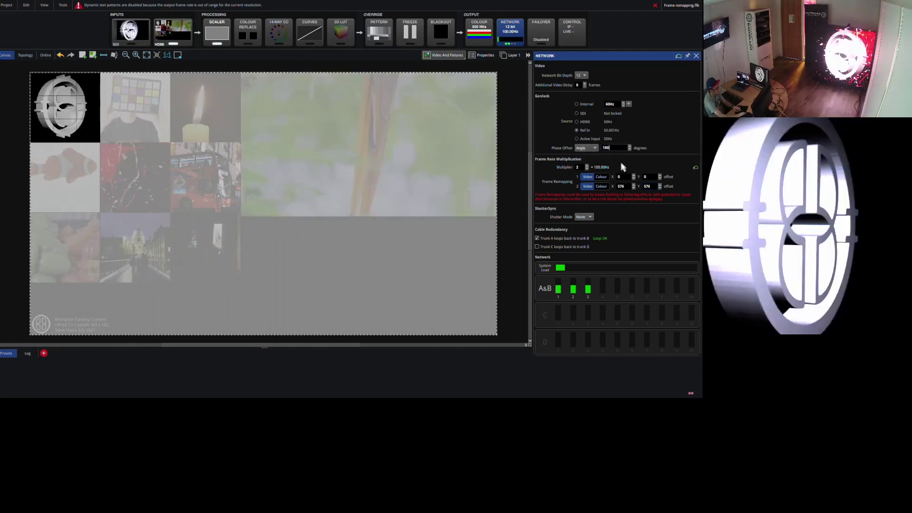
key(Return)
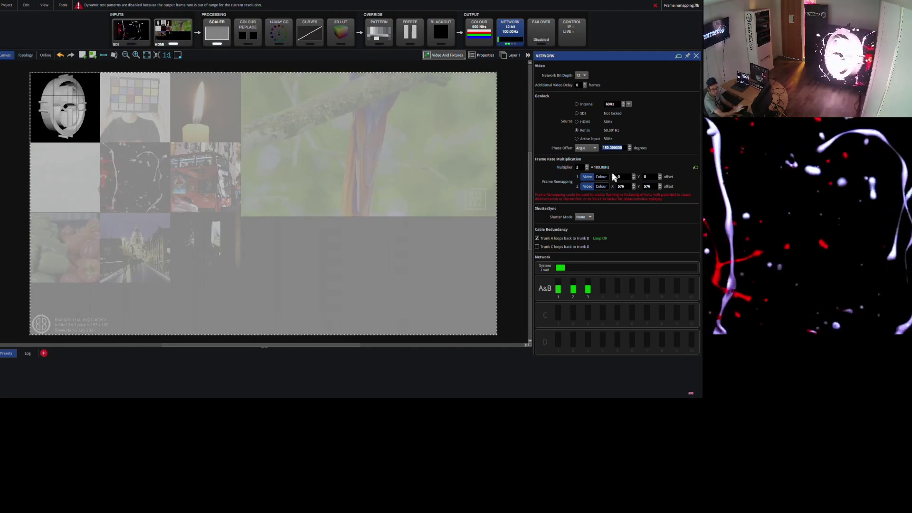
click(619, 148)
drag(618, 148, 573, 160)
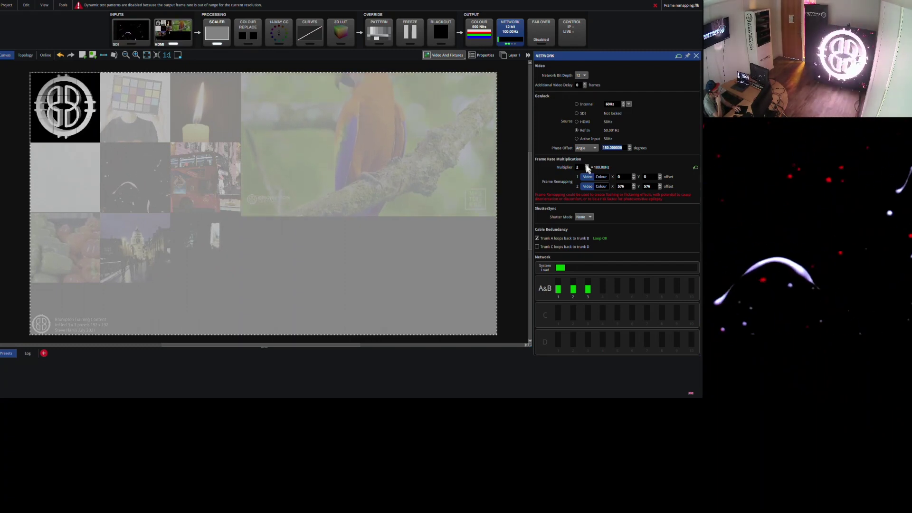
- Raise the multiplier to 4 for 200Hz, then test phase offsets of 0 and 180 degrees
click(586, 165)
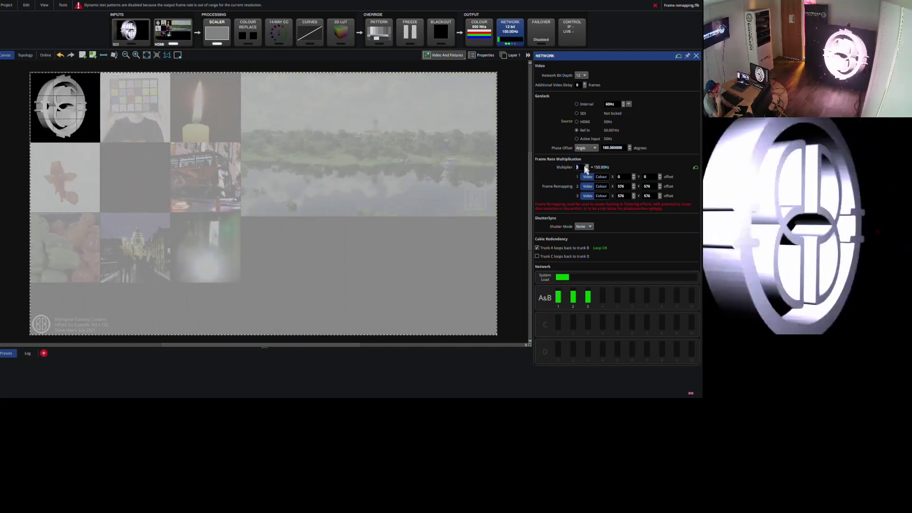
click(586, 165)
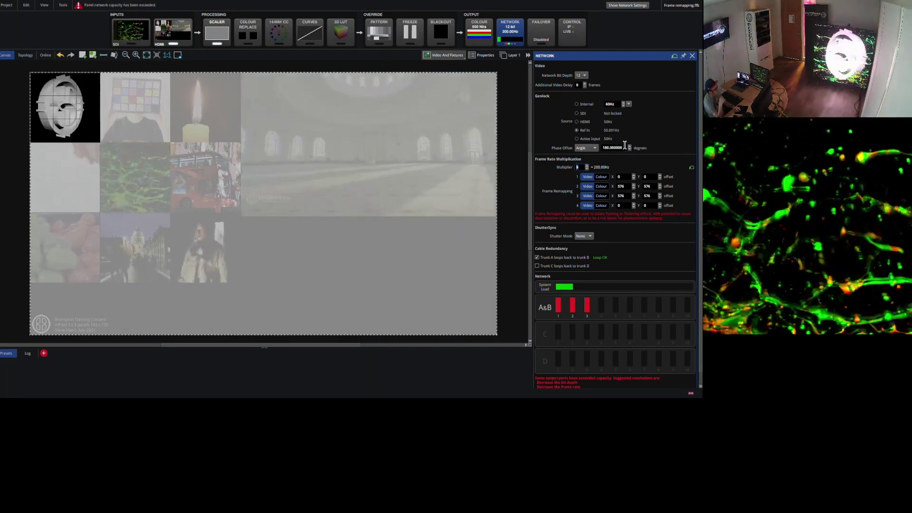
click(617, 148)
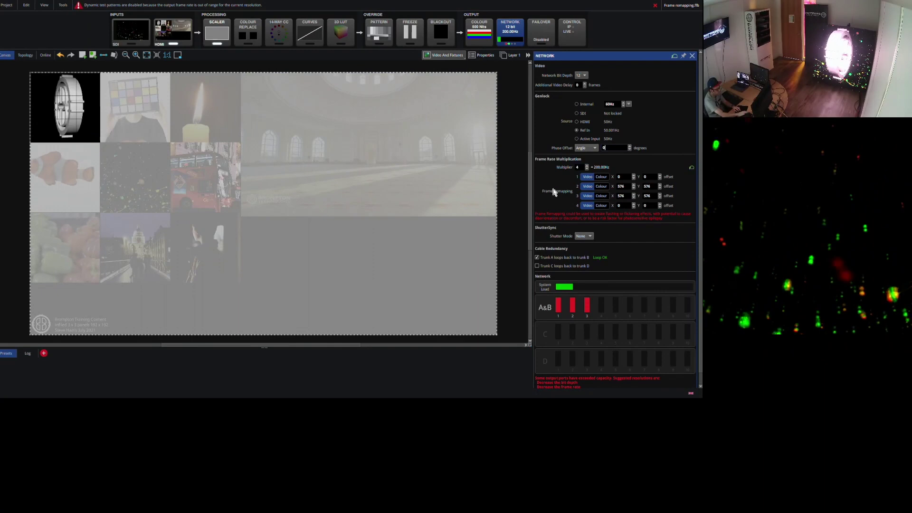
key(Return)
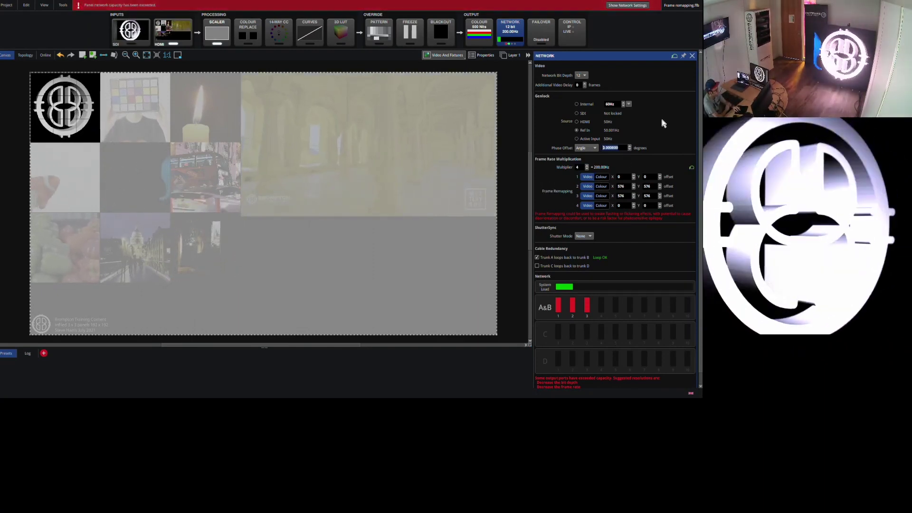
text(180)
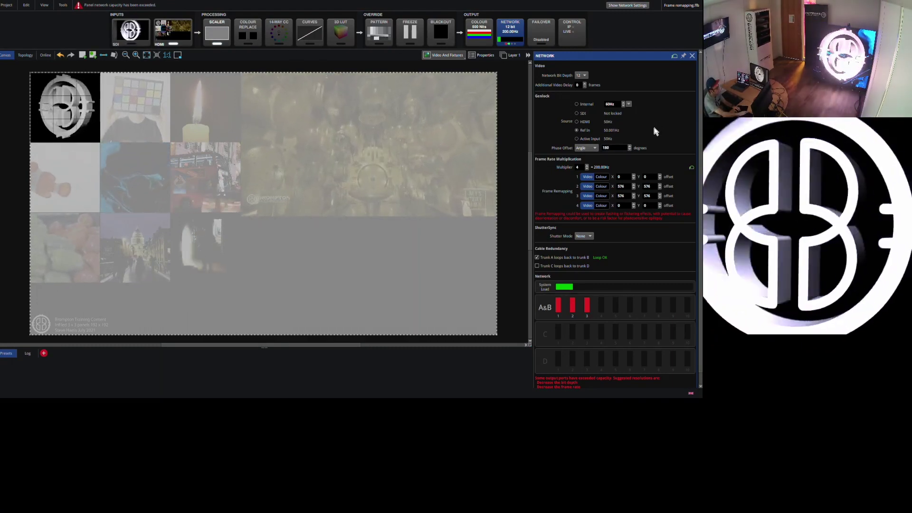
key(Return)
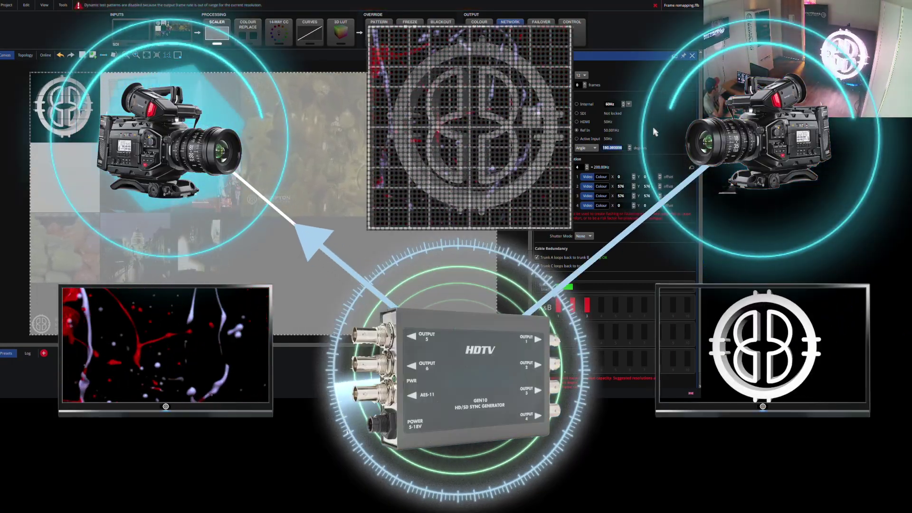